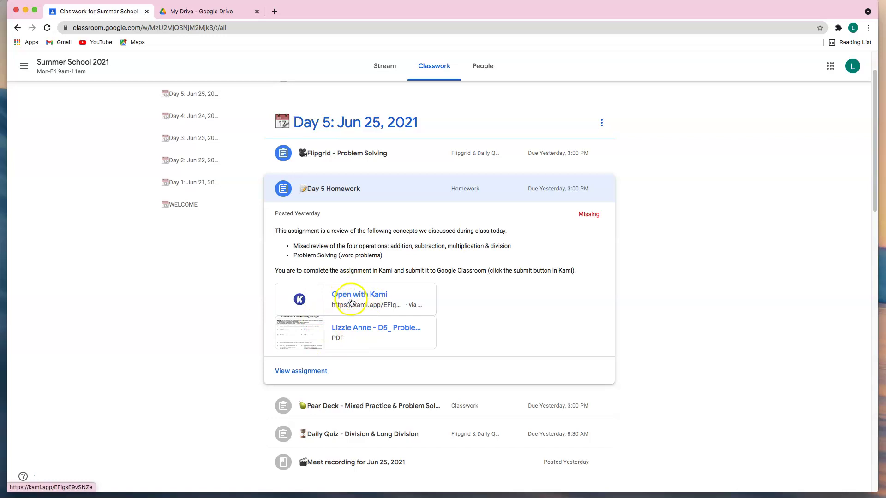
Step: Preview the Day 5 Homework PDF from the assignment, close the preview, and open the assignment with Kami
left_click(367, 331)
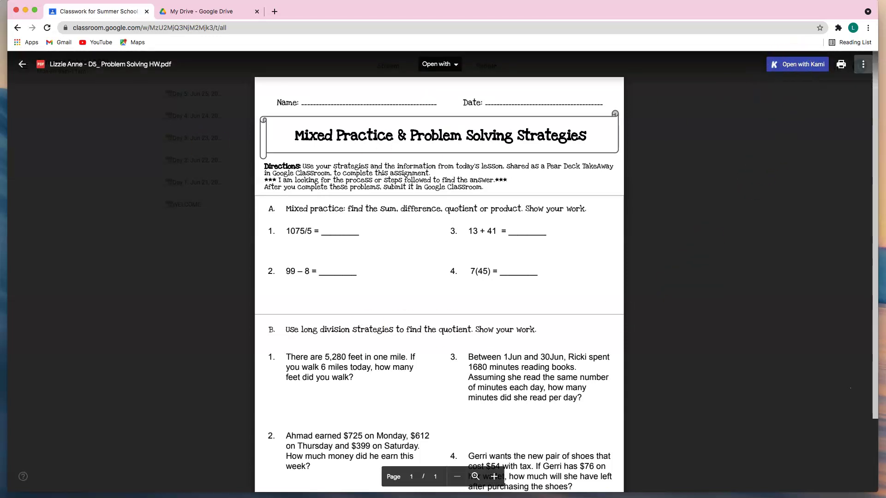
left_click(23, 65)
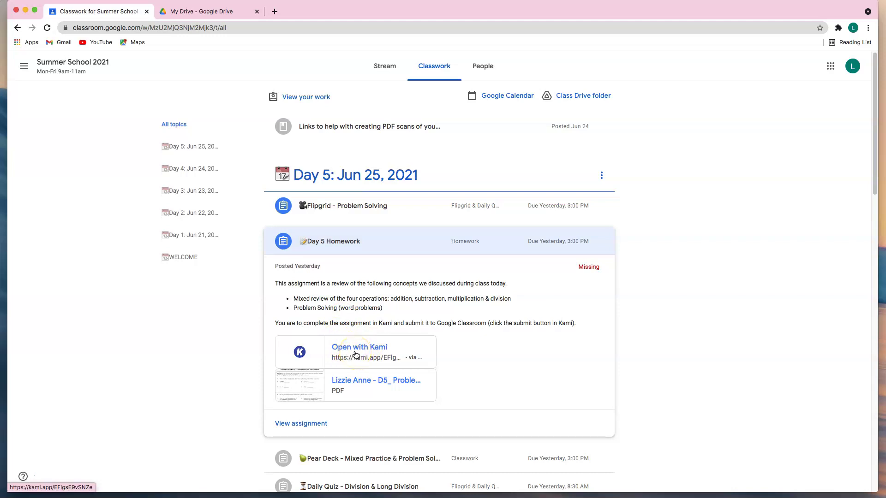
left_click(355, 354)
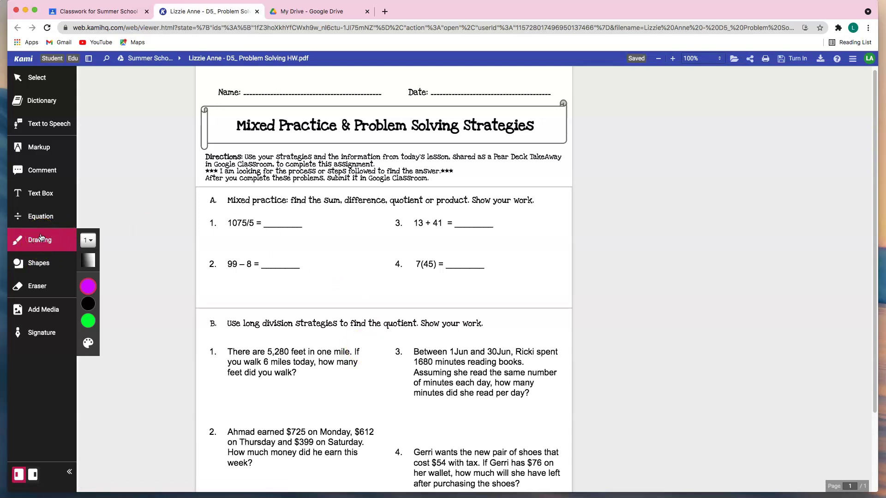
left_click(39, 216)
left_click(42, 194)
left_click(44, 170)
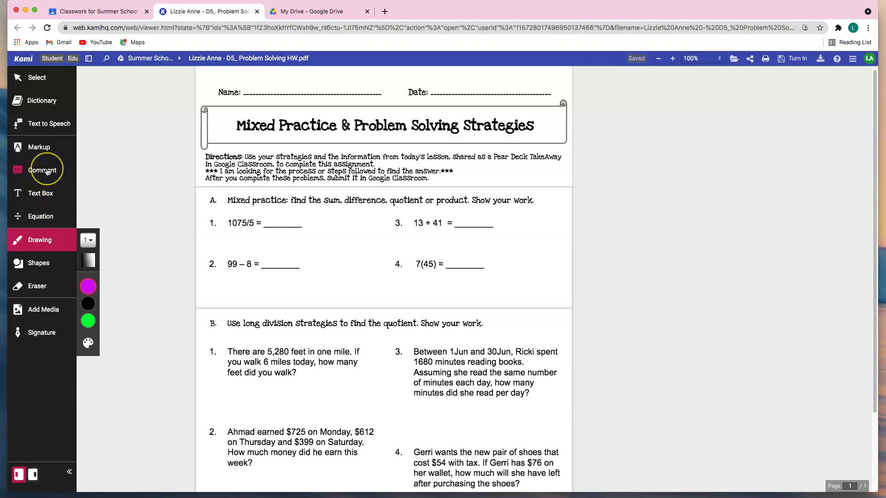
left_click(46, 153)
left_click(47, 128)
left_click(40, 94)
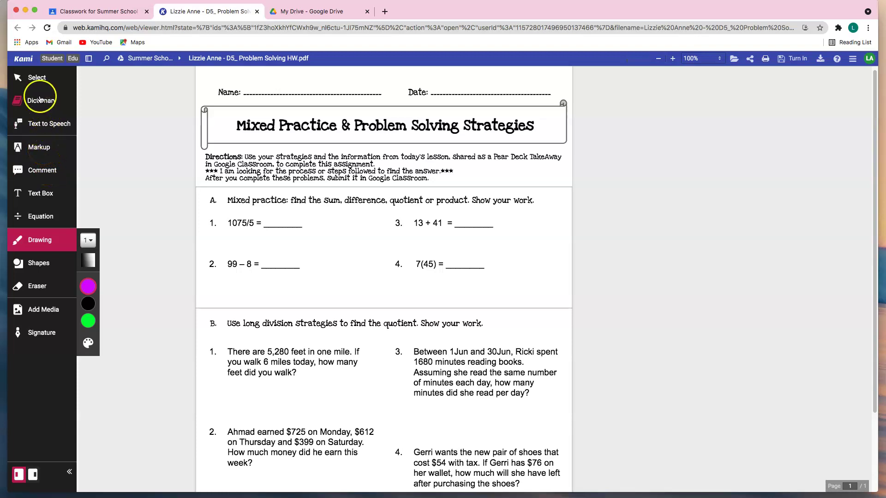
left_click(42, 78)
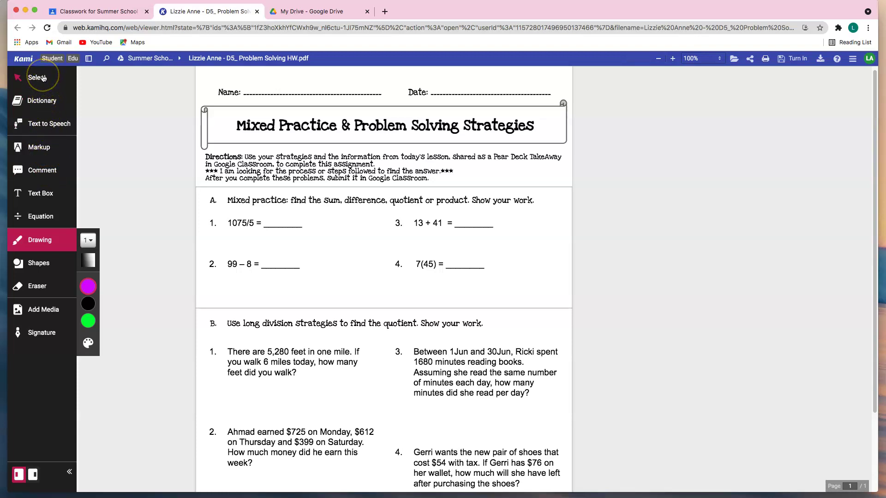
left_click(51, 106)
left_click(47, 169)
Step: Using the Drawing tool in pink, handwrite the long division of 1075 by 5 beside problem 1, with 2 as the first quotient digit
left_click(36, 243)
left_click(88, 286)
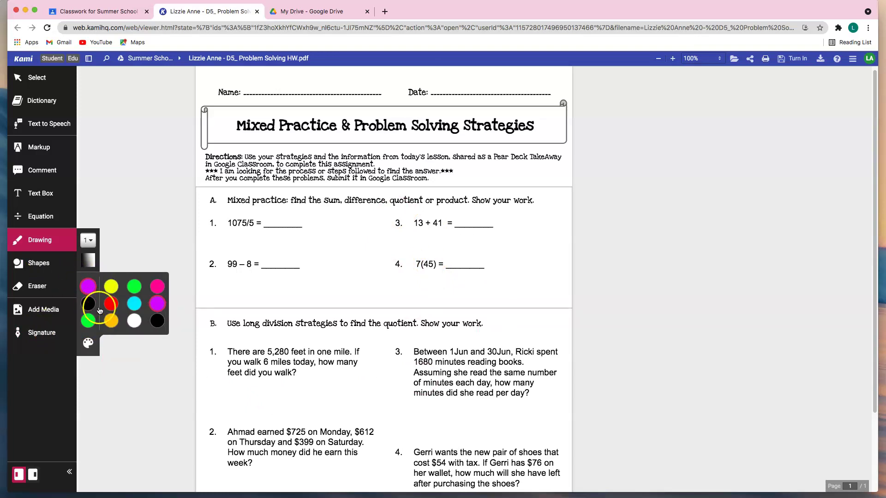
left_click(157, 286)
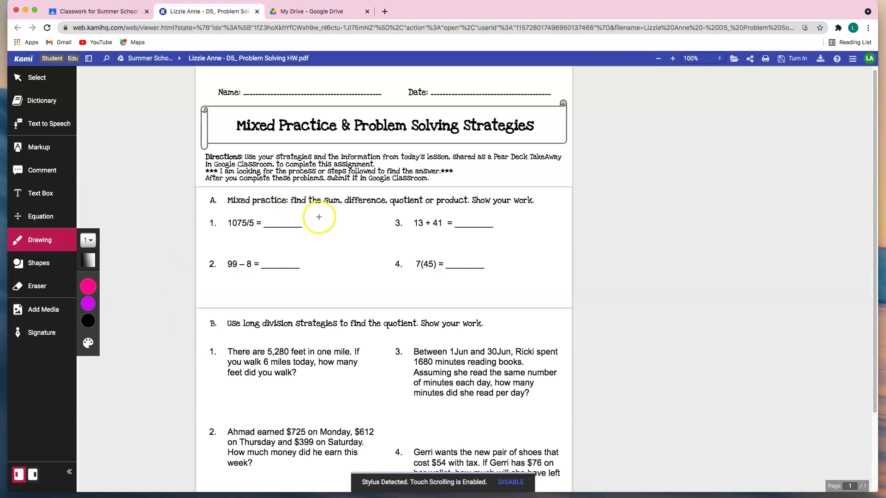
mouse_move(320, 217)
left_mouse_down()
mouse_move(319, 228)
mouse_move(330, 217)
mouse_move(341, 227)
mouse_move(350, 221)
mouse_move(339, 211)
mouse_move(359, 210)
mouse_move(299, 229)
left_mouse_up()
left_click_drag(328, 202, 333, 210)
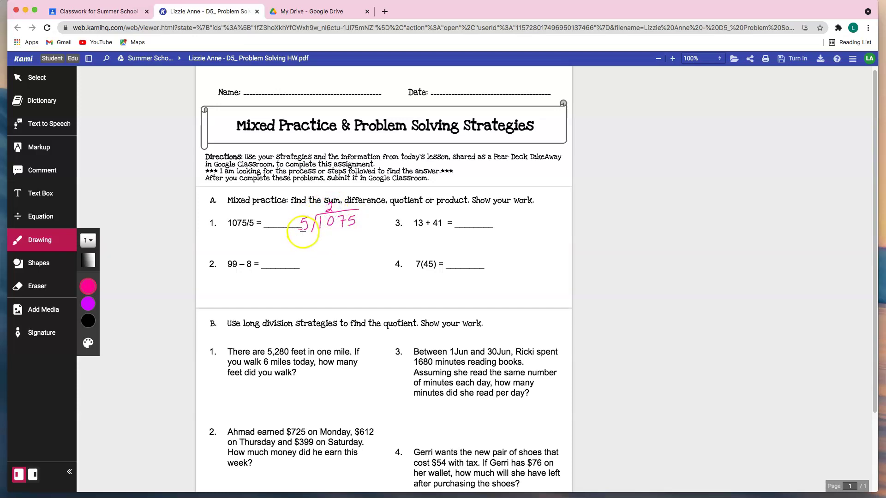
Step: Continue the long division: subtract 10, bring down the 7, add quotient digit 1, subtract 5 and write 25
left_click_drag(311, 239, 320, 240)
mouse_move(309, 249)
left_mouse_down()
mouse_move(337, 246)
mouse_move(343, 255)
left_mouse_up()
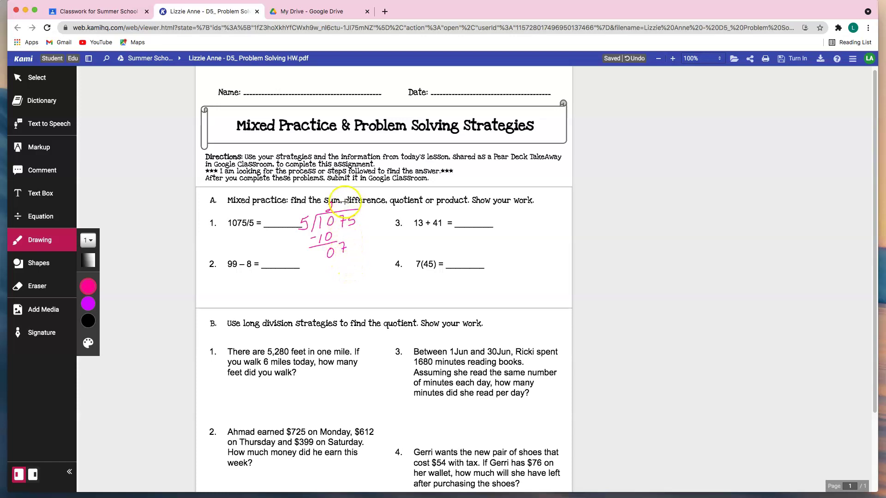
left_click_drag(342, 202, 341, 211)
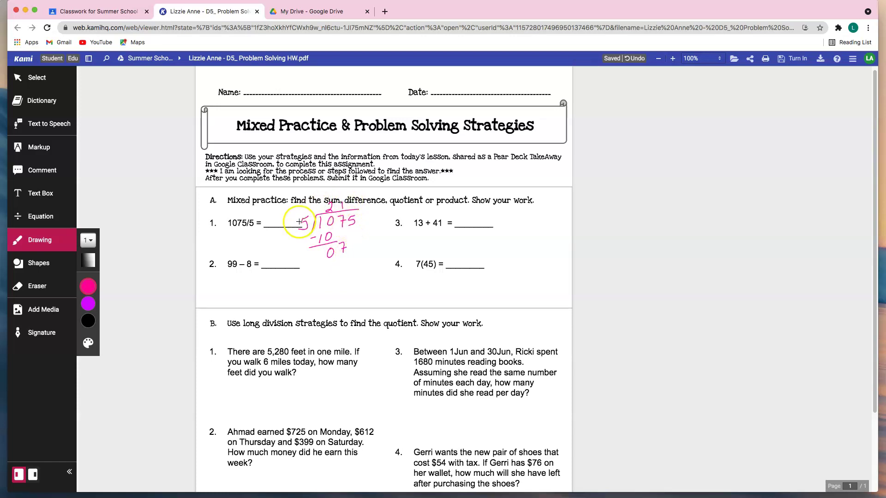
mouse_move(347, 260)
left_mouse_down()
mouse_move(336, 263)
mouse_move(356, 282)
left_mouse_up()
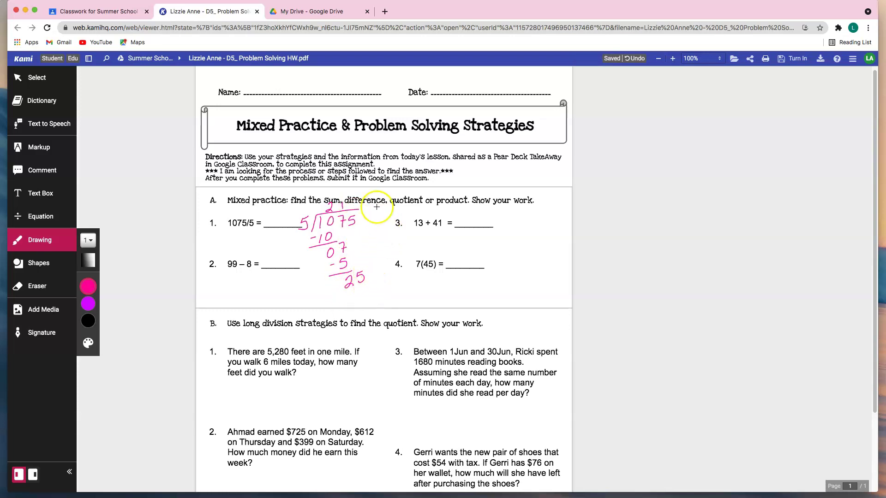
Step: Finish the long division with quotient digit 5, subtracting 25 to reach 0, and write a circled 215 on the answer line of problem 1
mouse_move(352, 202)
left_mouse_down()
mouse_move(351, 210)
mouse_move(353, 202)
left_mouse_up()
left_click_drag(351, 292, 364, 301)
left_click_drag(343, 297, 370, 303)
left_click_drag(373, 302, 370, 304)
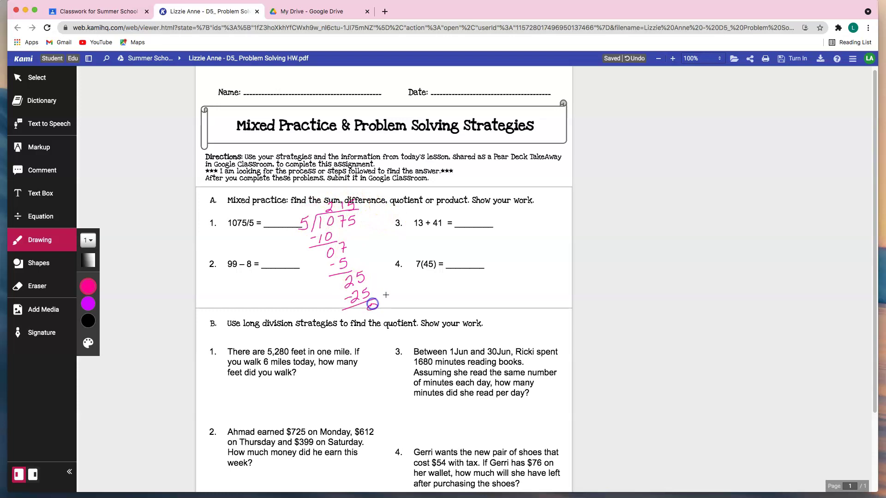
mouse_move(268, 217)
left_mouse_down()
mouse_move(280, 226)
mouse_move(257, 231)
mouse_move(288, 218)
mouse_move(271, 215)
left_mouse_up()
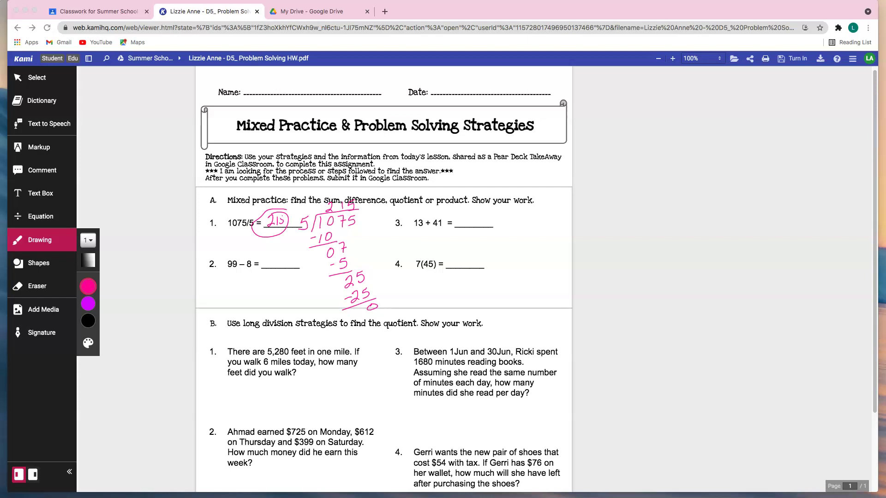
Step: Bring up the scanned notes RB 2021-06-26 06.00.01.pdf, enlarge its window over the worksheet, and show the start of the page
left_click(486, 462)
left_click_drag(599, 73, 570, 9)
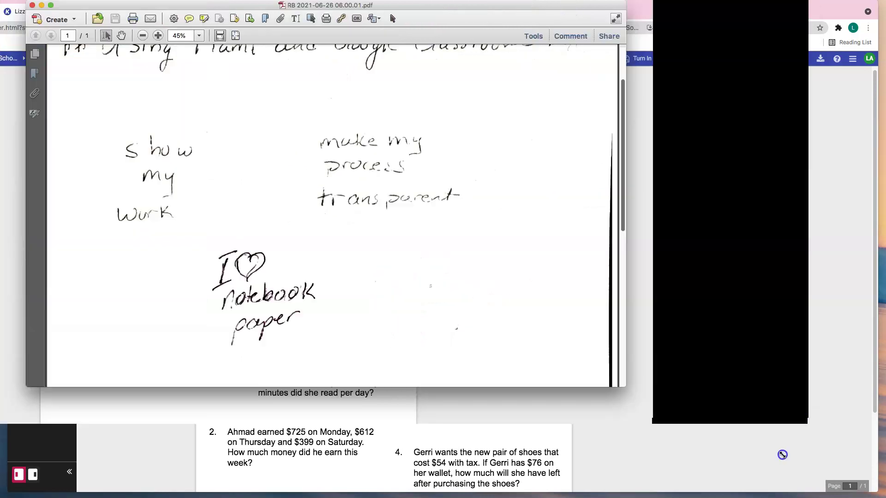
left_click_drag(779, 381, 782, 455)
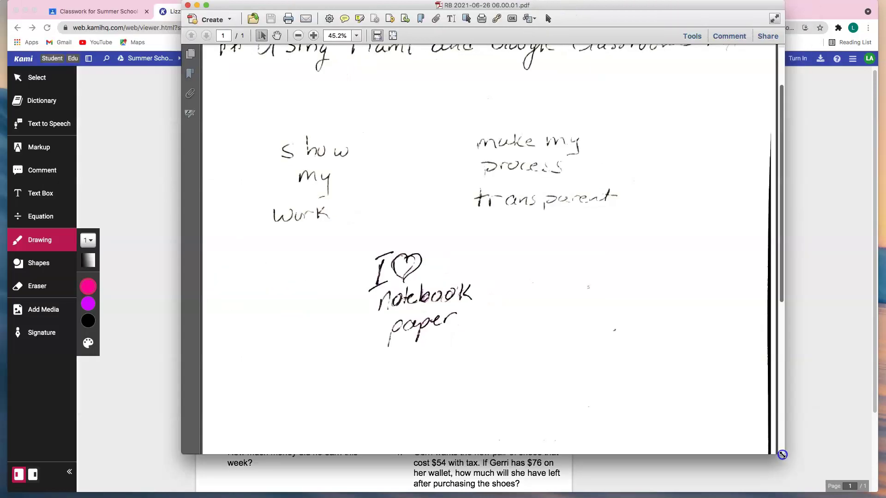
scroll(666, 392, "up", 3)
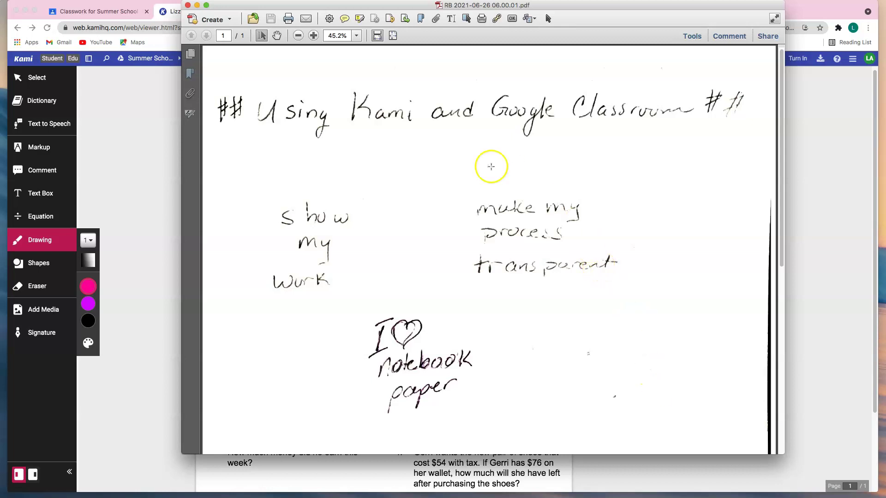
Step: Take a screenshot of the handwritten "make my process transparent" note and minimise the PDF window
left_click_drag(455, 176, 624, 291)
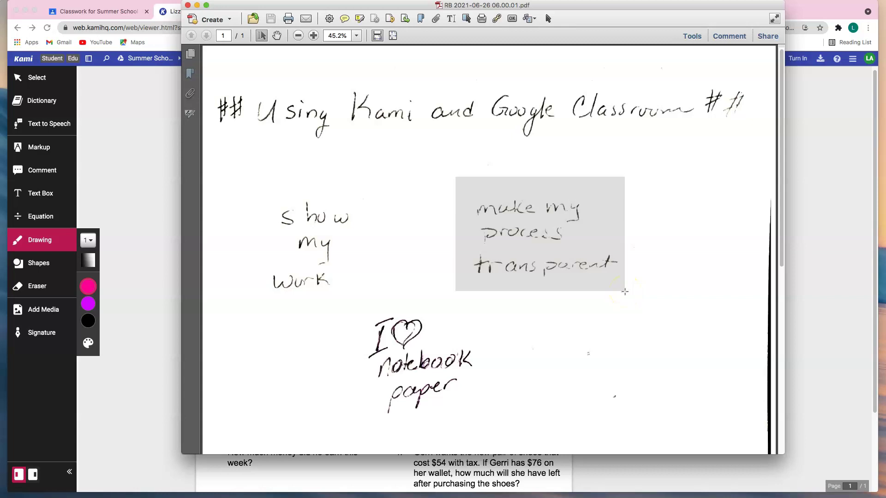
left_click_drag(624, 292, 624, 292)
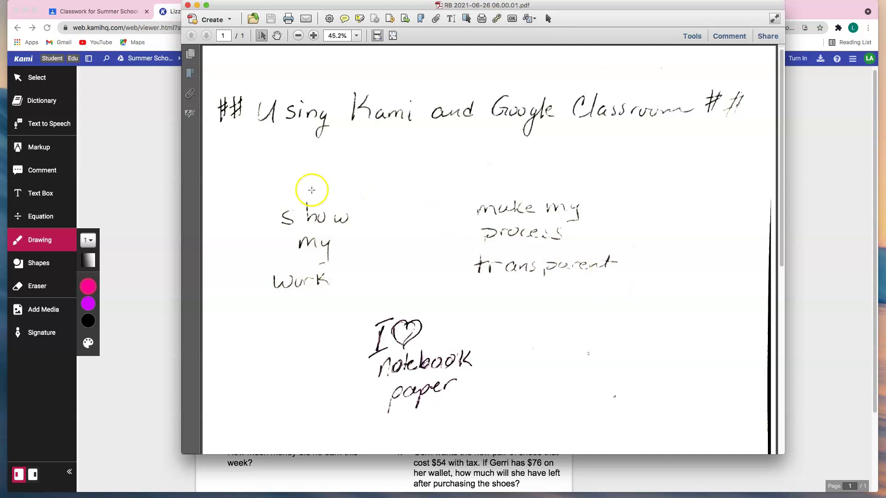
left_click(197, 5)
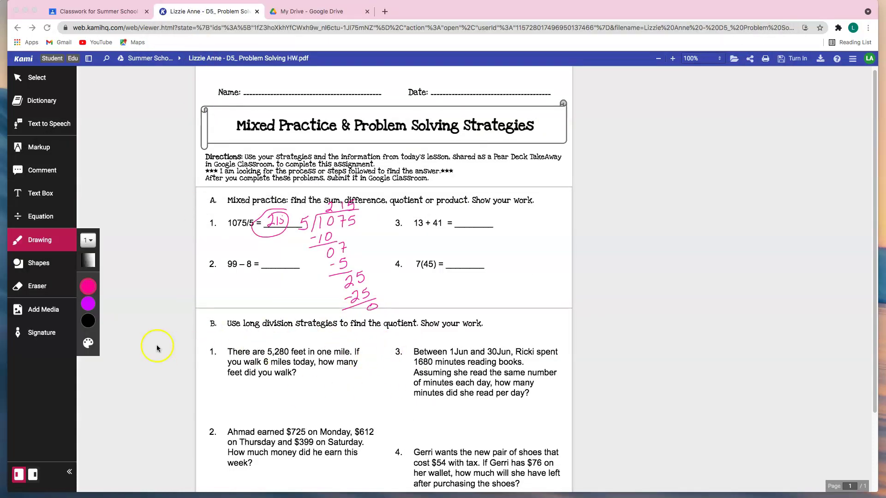
Step: Add the image Screen Shot 2021-06-26 at 6.22.43 AM from the computer's Desktop to the worksheet as media
left_click(43, 313)
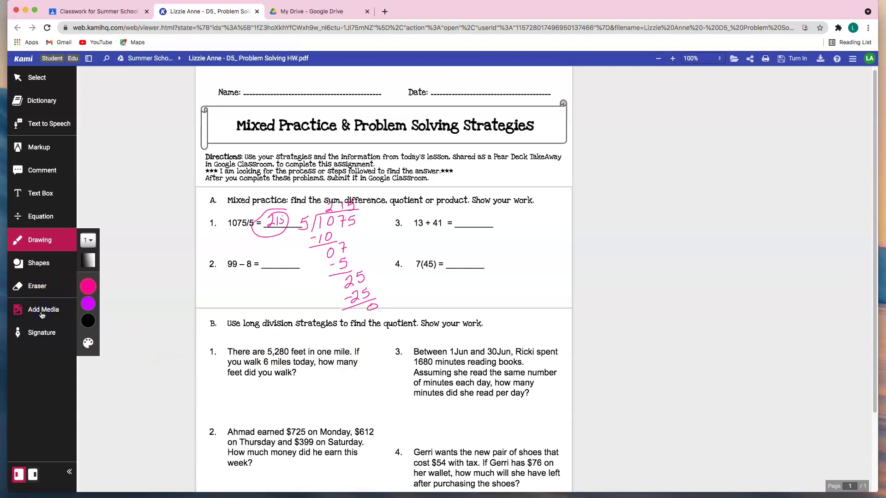
left_click(41, 313)
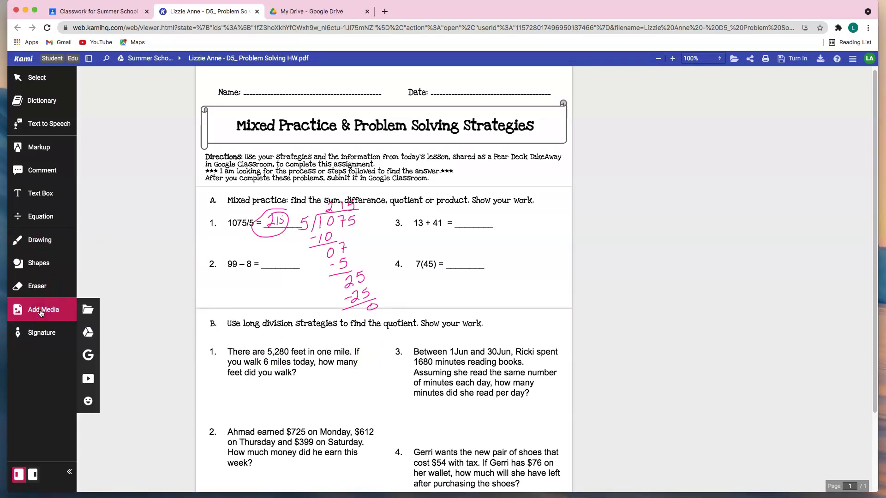
left_click(89, 311)
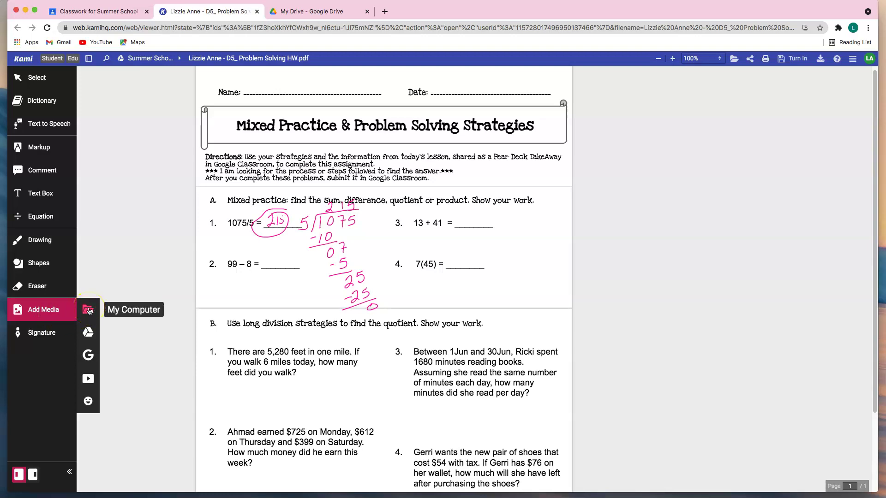
left_click(90, 338)
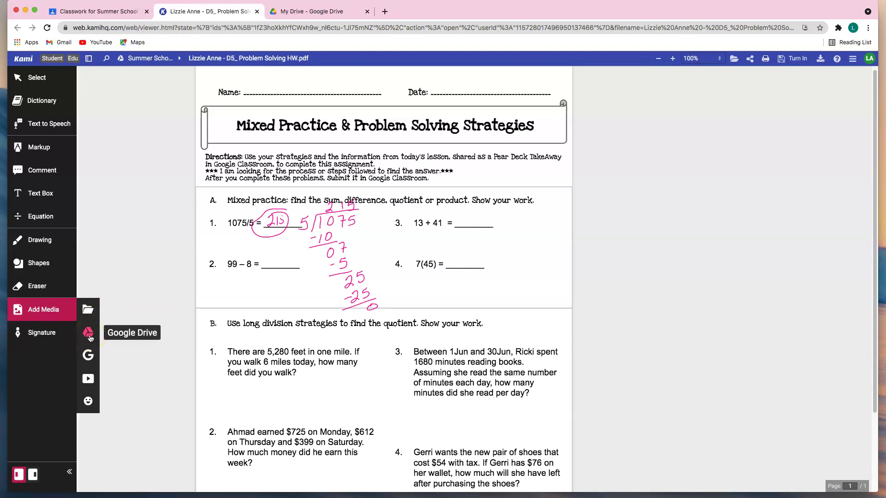
left_click(87, 360)
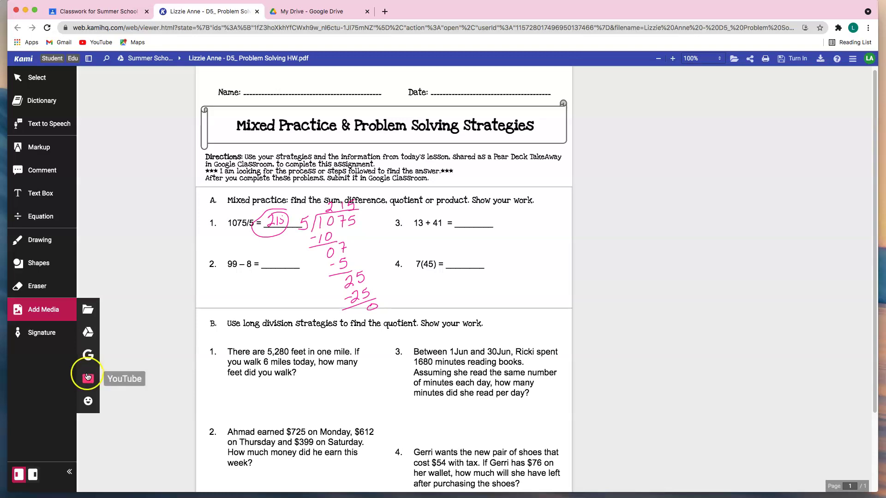
left_click(89, 376)
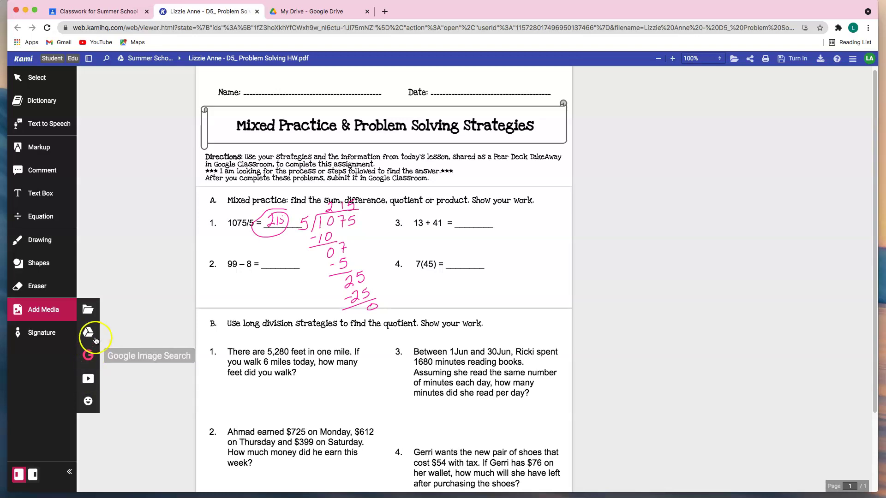
left_click(90, 309)
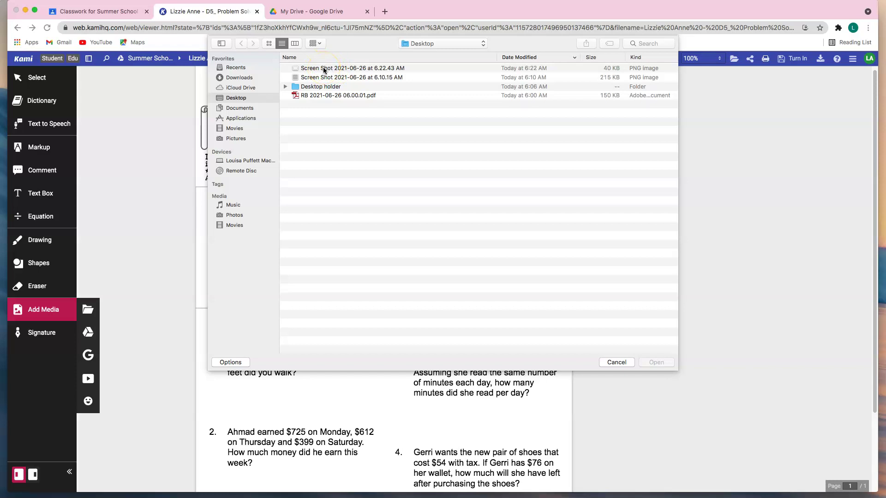
left_click(324, 70)
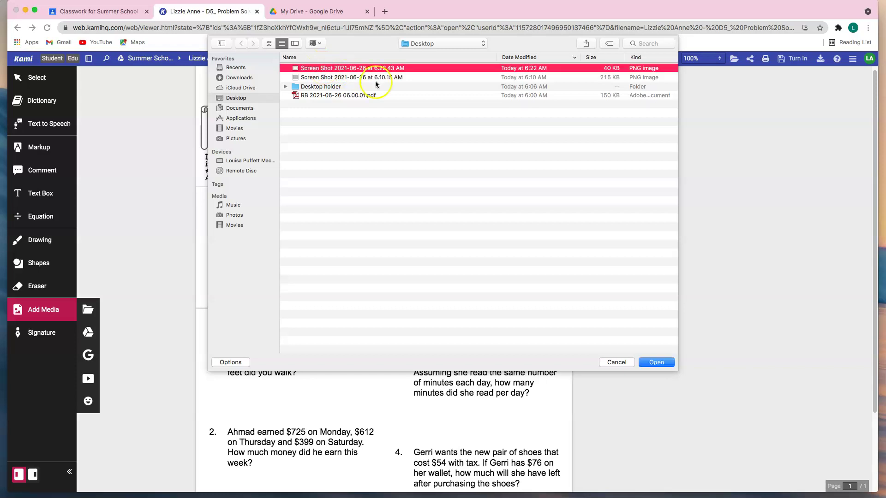
left_click(661, 362)
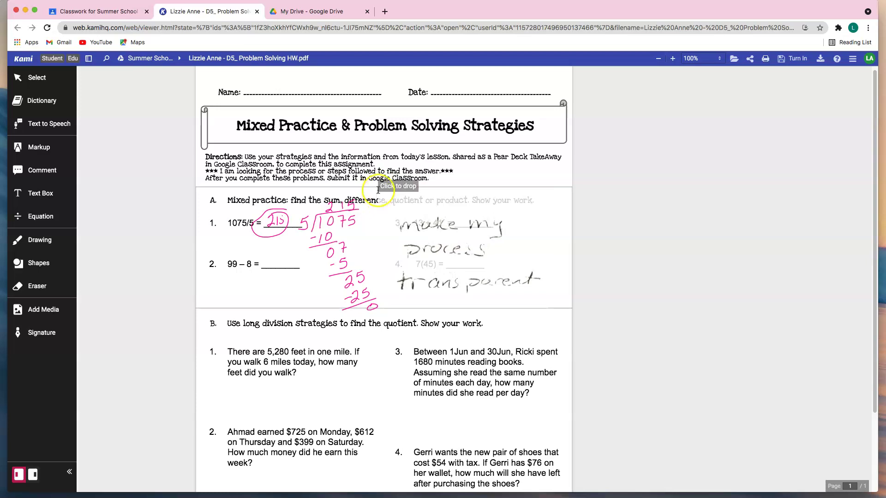
Step: Place the "make my process transparent" image just below problem 1 in section B
left_click(384, 218)
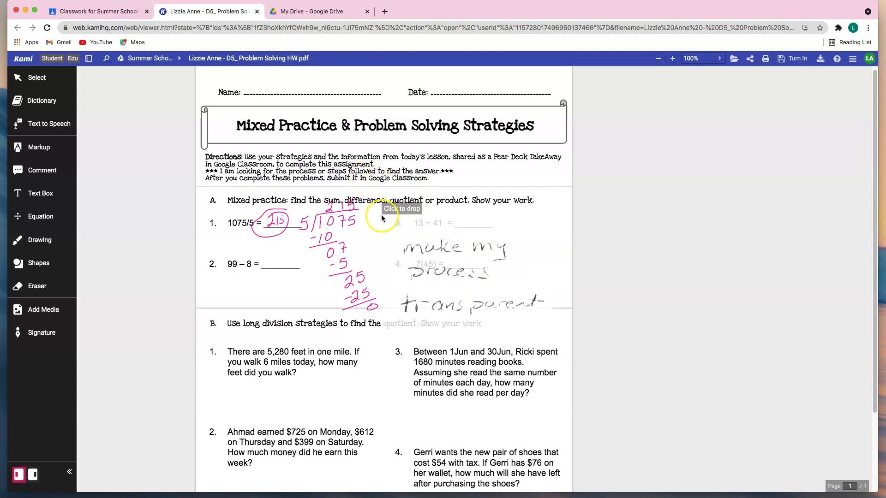
scroll(350, 353, "down", 1)
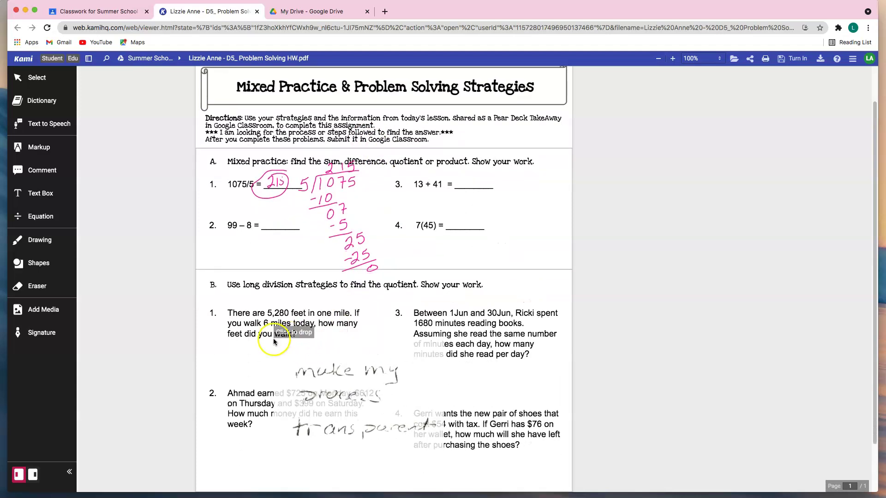
left_click(312, 334)
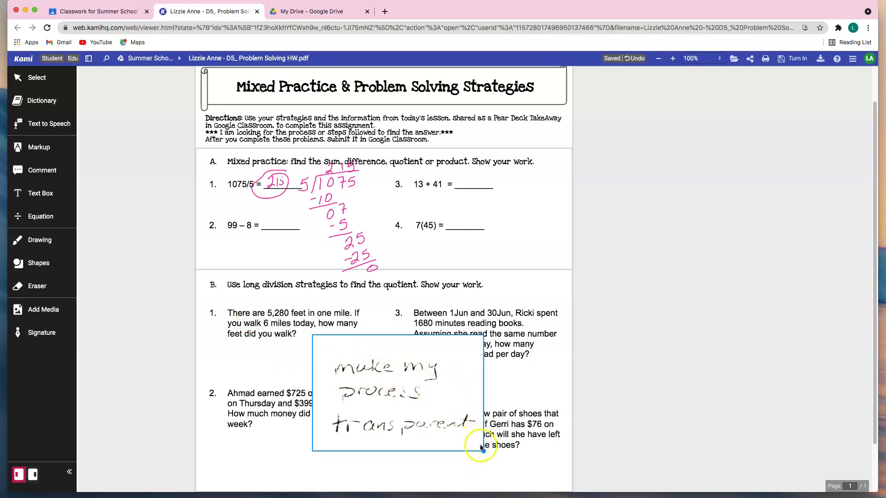
Step: Shrink the inserted image to about half its size and fit it between problems 1 and 2 of section B
left_click(484, 451)
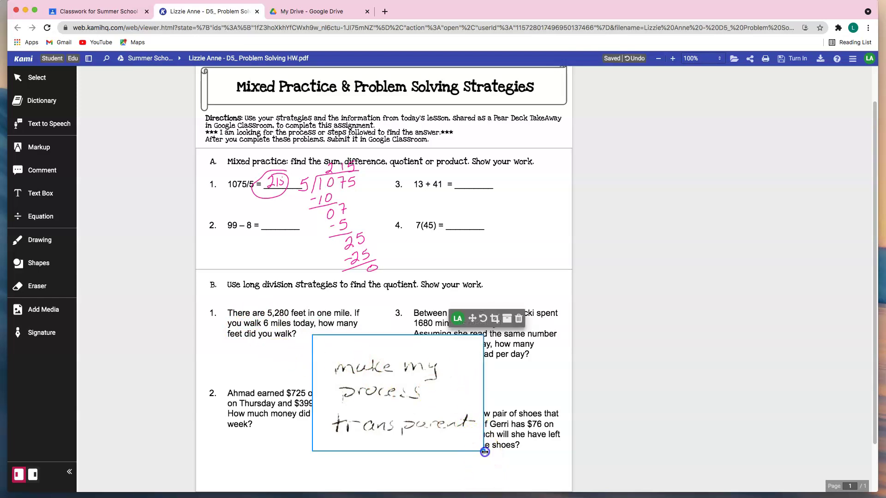
left_click_drag(485, 452, 375, 360)
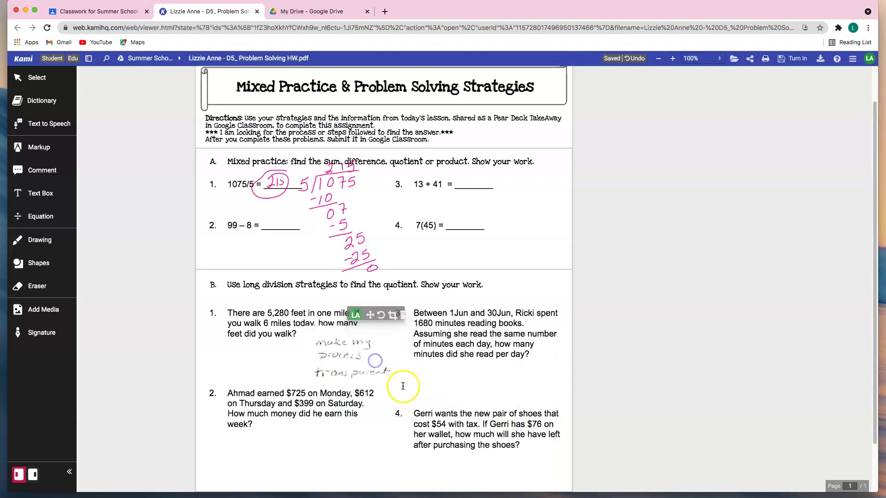
left_click(358, 360)
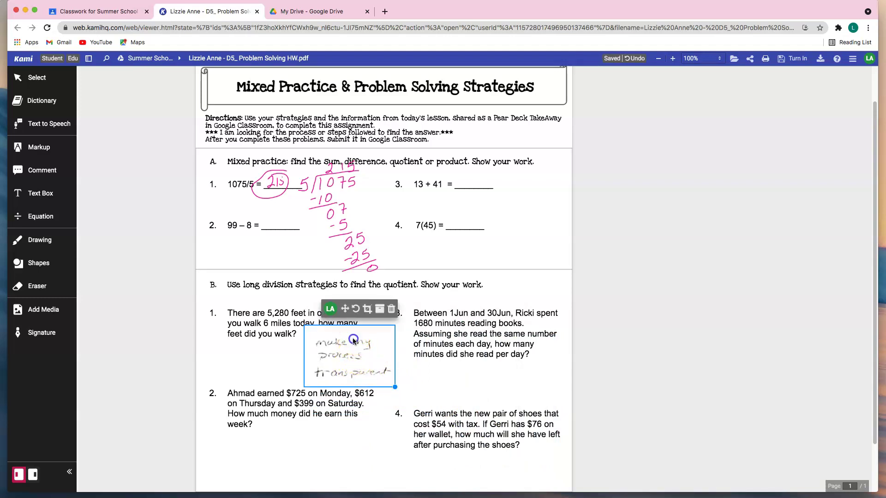
Step: Crop all four edges of the "make my process transparent" image slightly and nudge it away from problem 3 and closer to problem 1
left_click(366, 312)
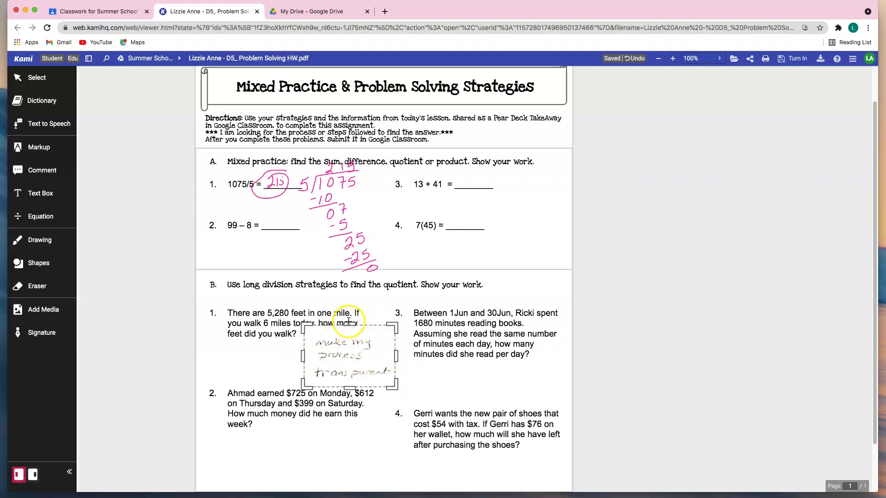
left_click_drag(349, 325, 349, 333)
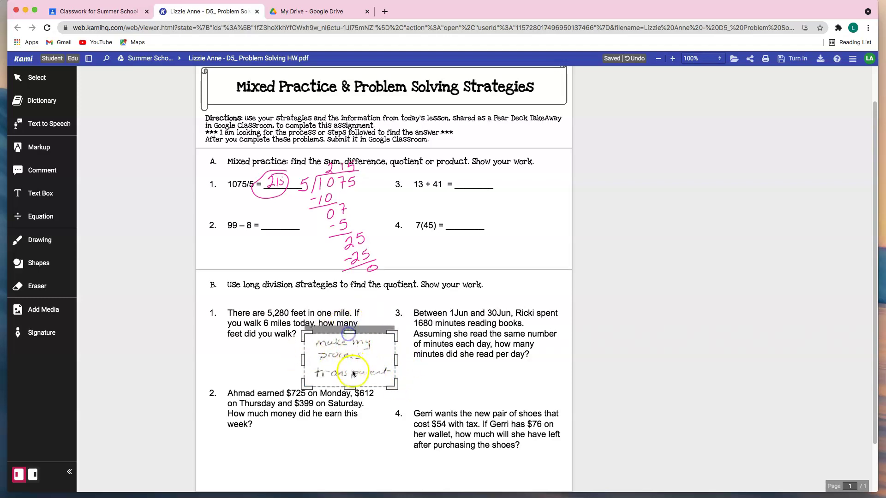
left_click_drag(350, 387, 351, 383)
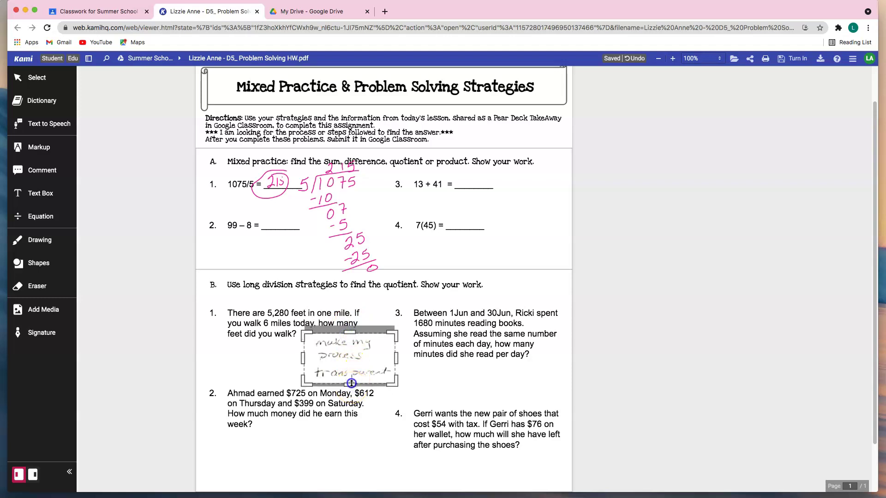
left_click_drag(303, 357, 309, 358)
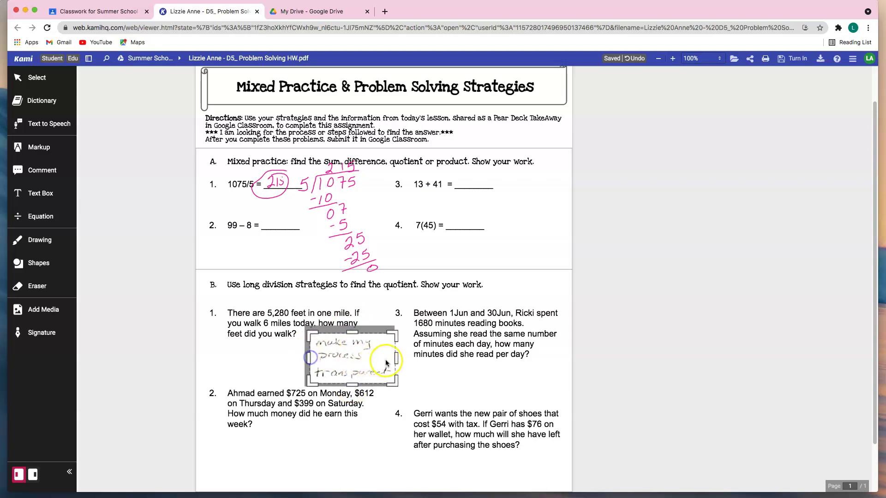
left_click_drag(396, 358, 394, 358)
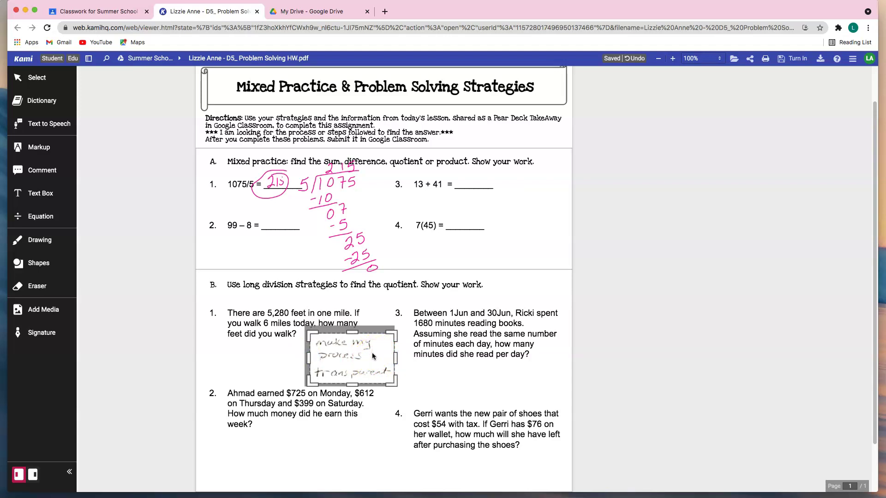
left_click(372, 354)
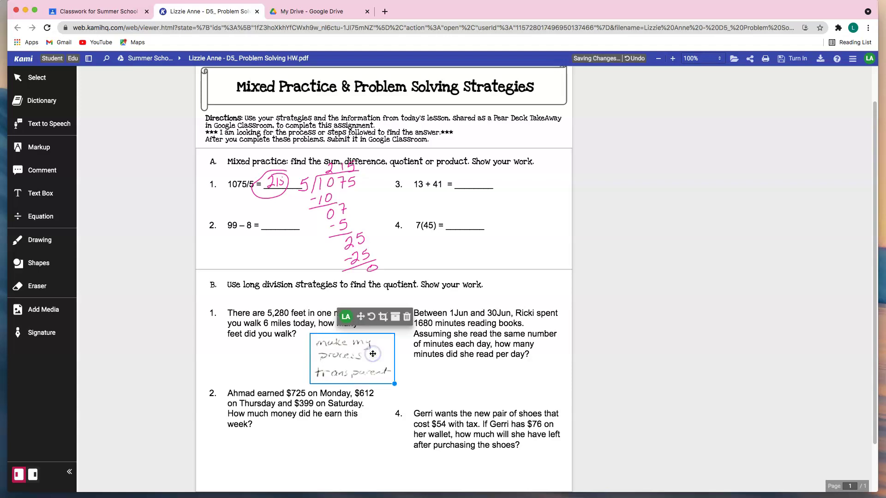
left_click_drag(369, 352, 365, 351)
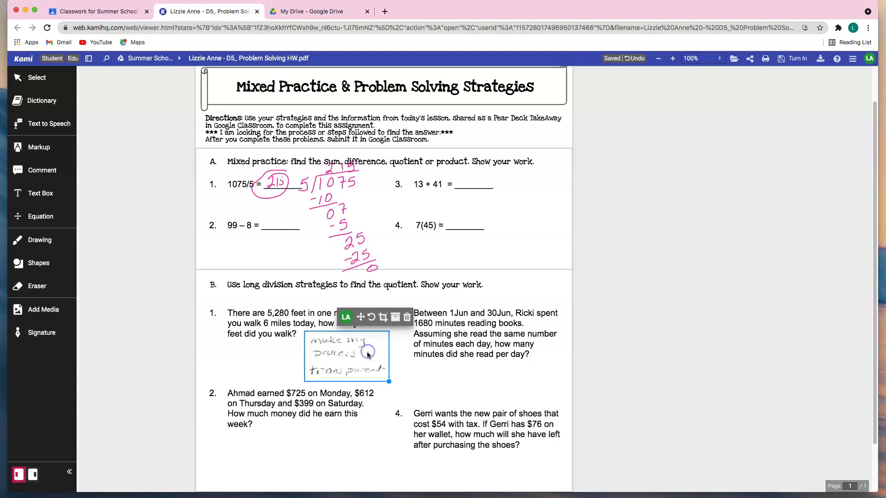
left_click(395, 370)
left_click(374, 364)
mouse_move(391, 381)
left_mouse_down()
mouse_move(484, 466)
mouse_move(512, 456)
mouse_move(386, 386)
left_mouse_up()
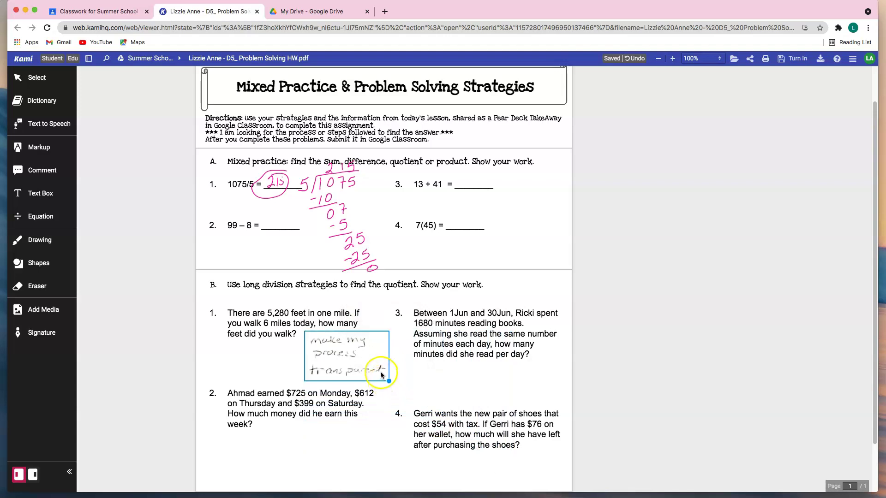
left_click(354, 353)
left_click(353, 355)
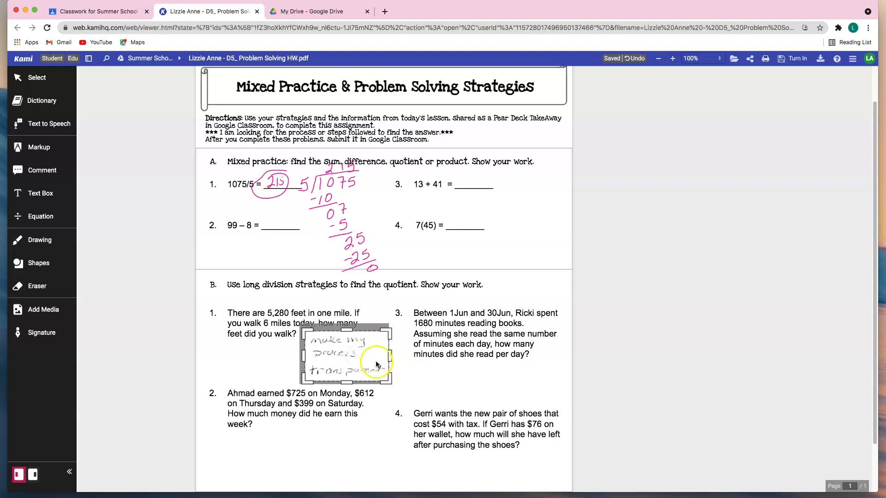
left_click(357, 361)
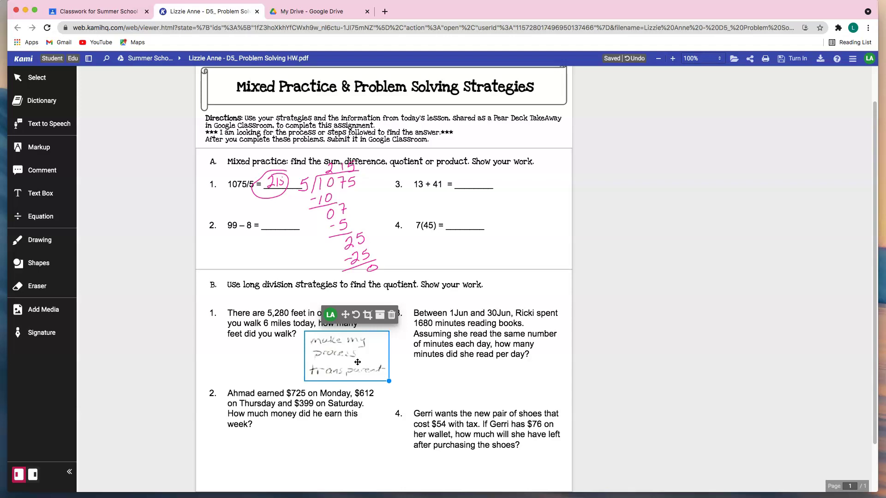
Step: Add one new blank page in portrait orientation after the worksheet page
scroll(358, 363, "down", 3)
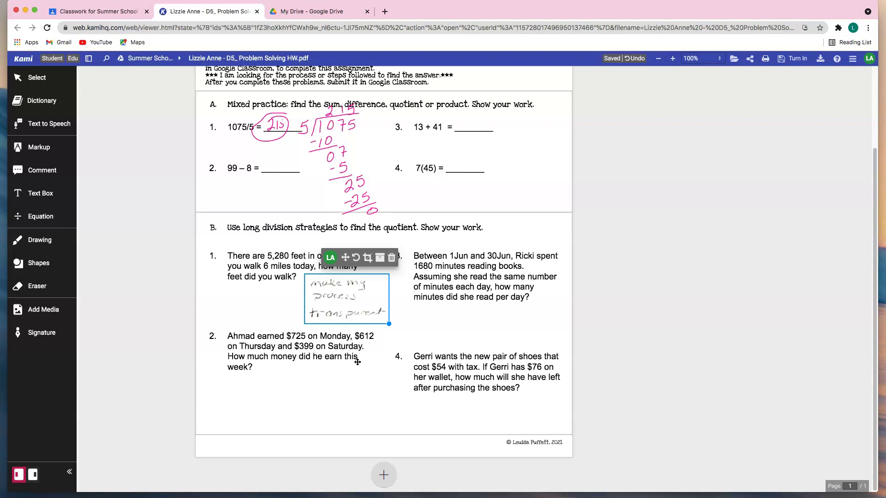
left_click(390, 417)
left_click(375, 474)
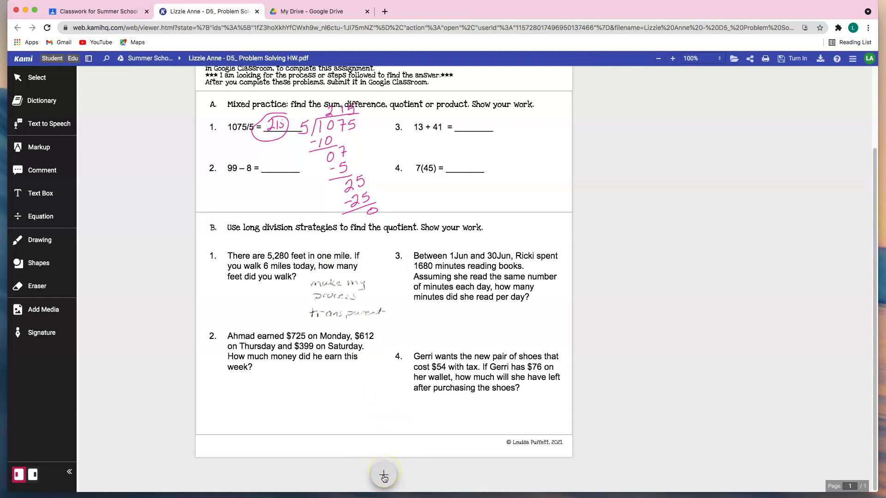
left_click(384, 476)
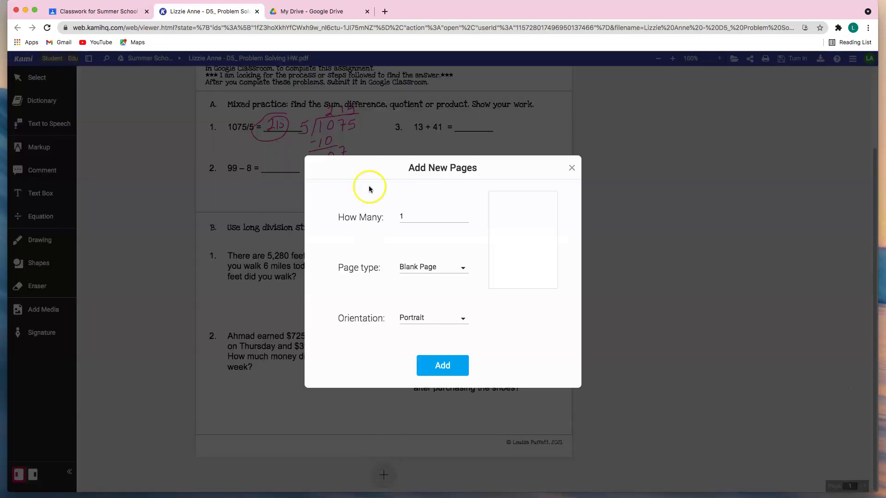
left_click(462, 269)
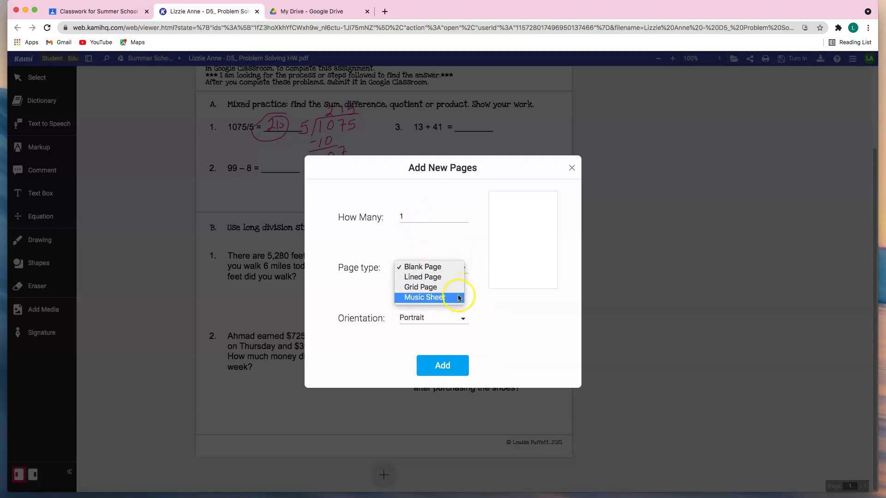
left_click(453, 266)
left_click(462, 320)
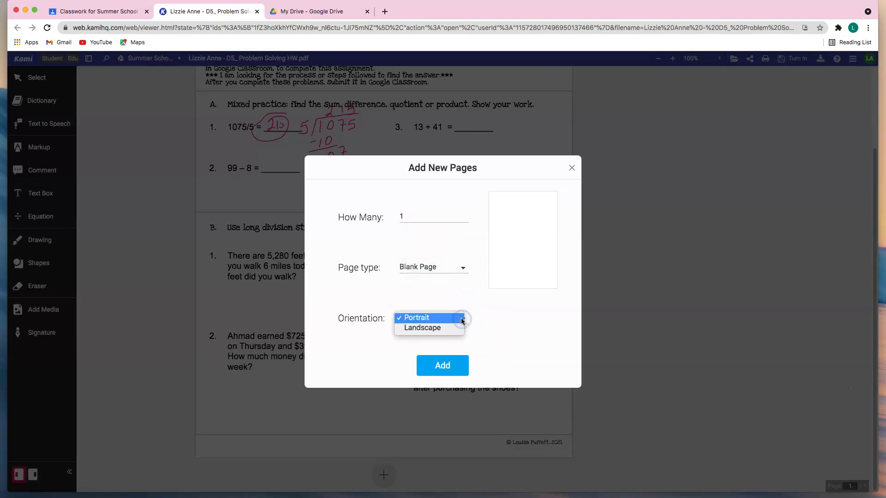
left_click(461, 319)
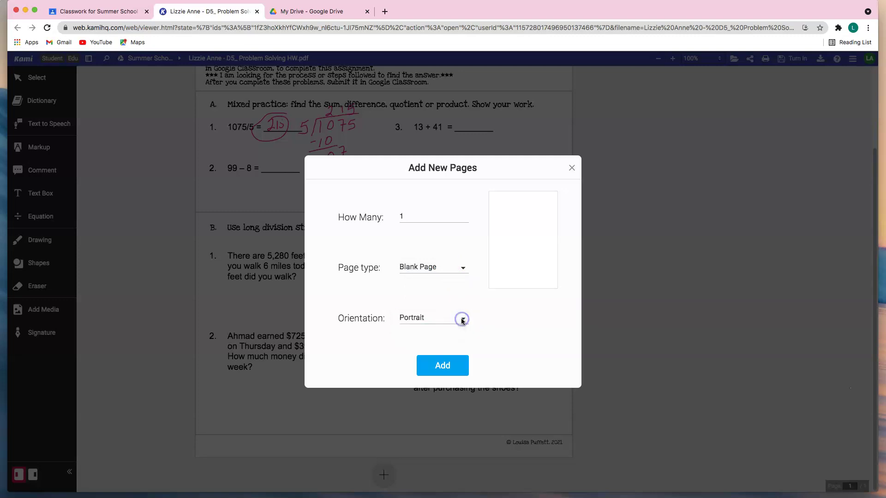
left_click(446, 365)
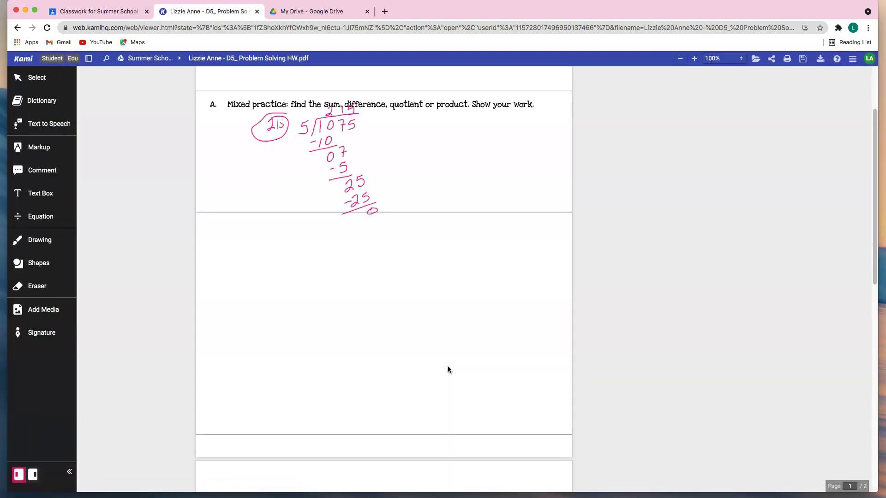
Step: Try to insert RB 2021-06-26 06.00.01.pdf from the Desktop as media on the blank page 2
scroll(447, 370, "down", 3)
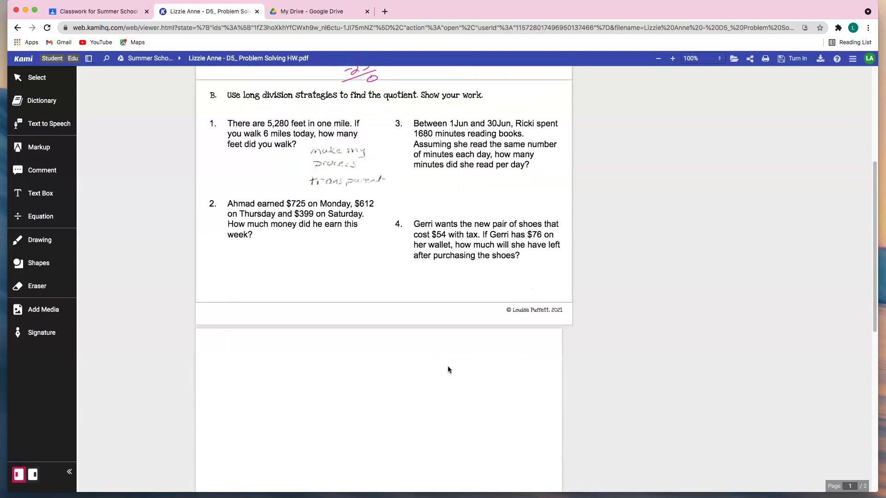
scroll(448, 370, "down", 3)
scroll(447, 370, "down", 3)
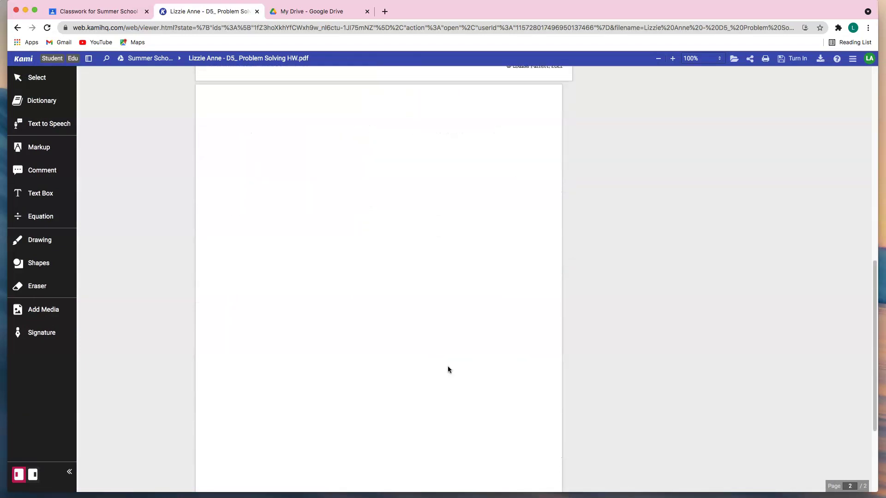
scroll(447, 367, "up", 3)
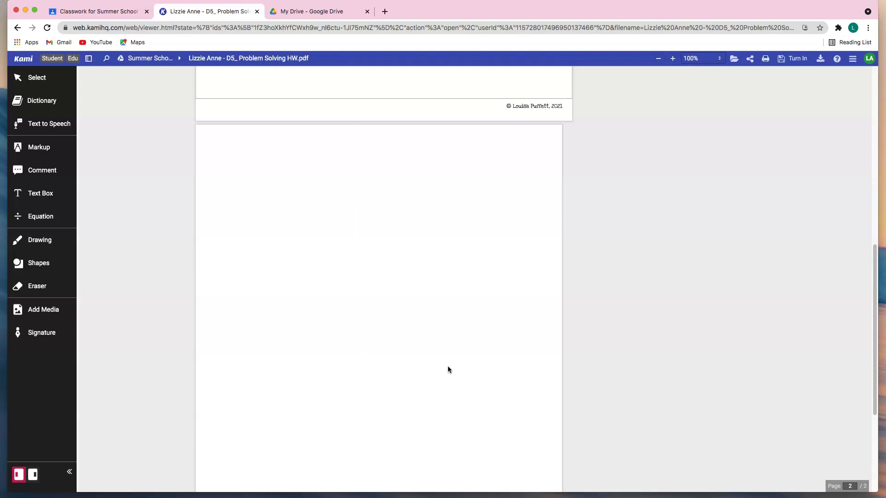
left_click(210, 308)
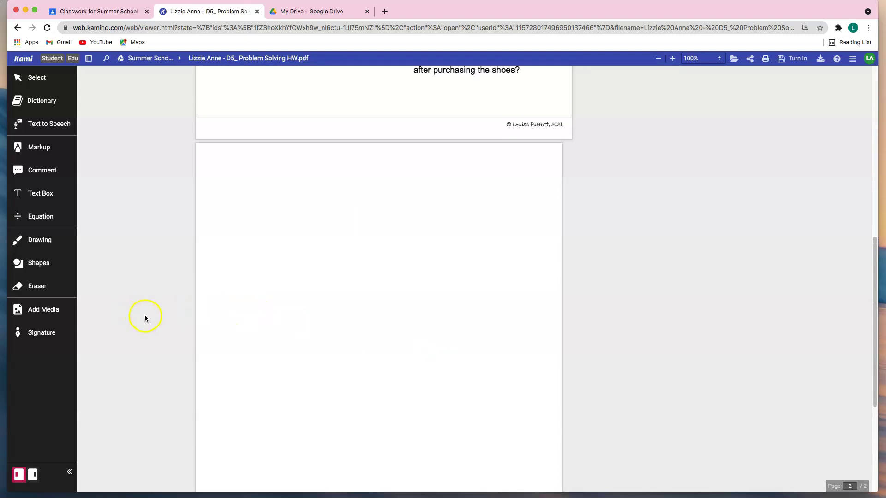
left_click(41, 310)
left_click(87, 311)
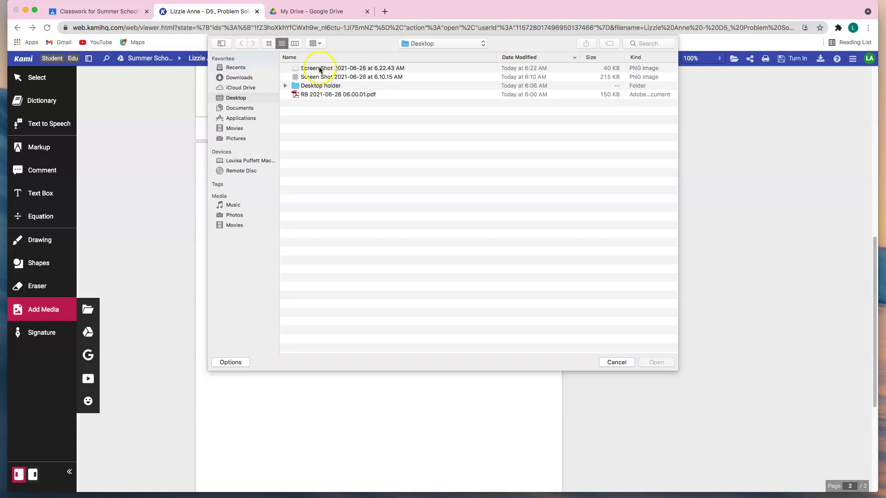
left_click(314, 95)
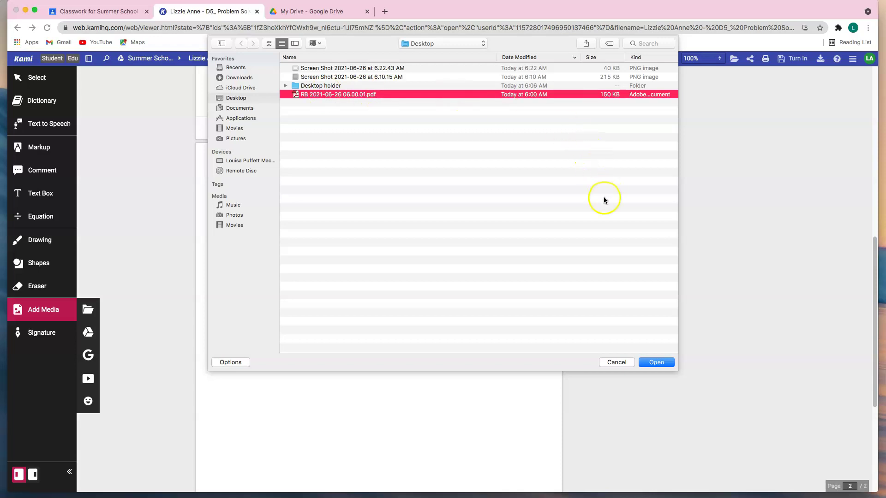
left_click(663, 364)
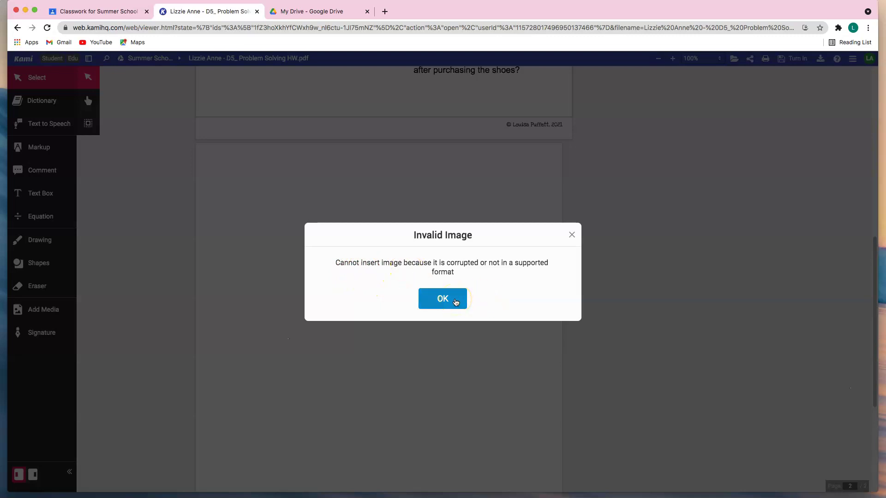
left_click(455, 302)
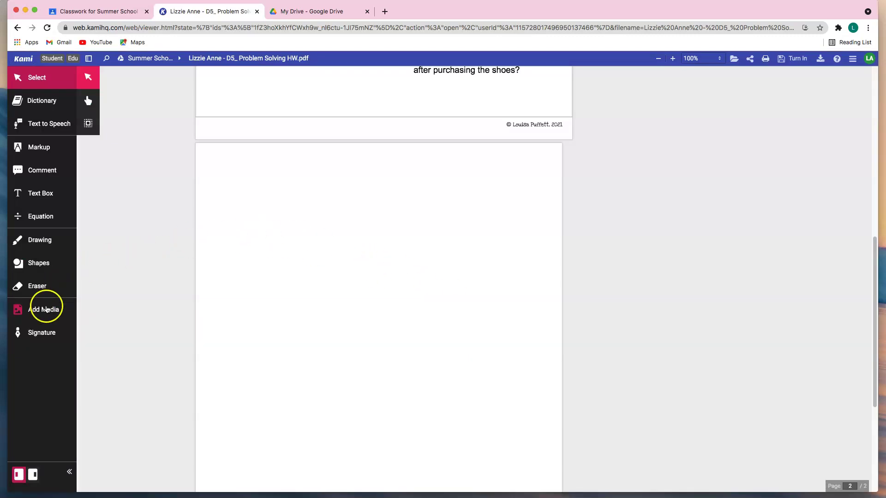
Step: Insert Screen Shot 2021-06-26 at 6.22.43 AM from the Desktop at the top of page 2 and enlarge it to nearly the page width
left_click(46, 309)
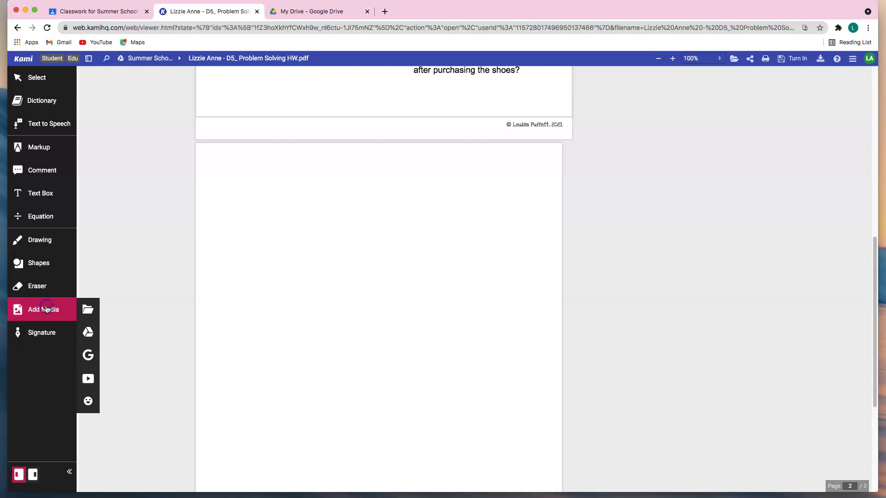
left_click(87, 309)
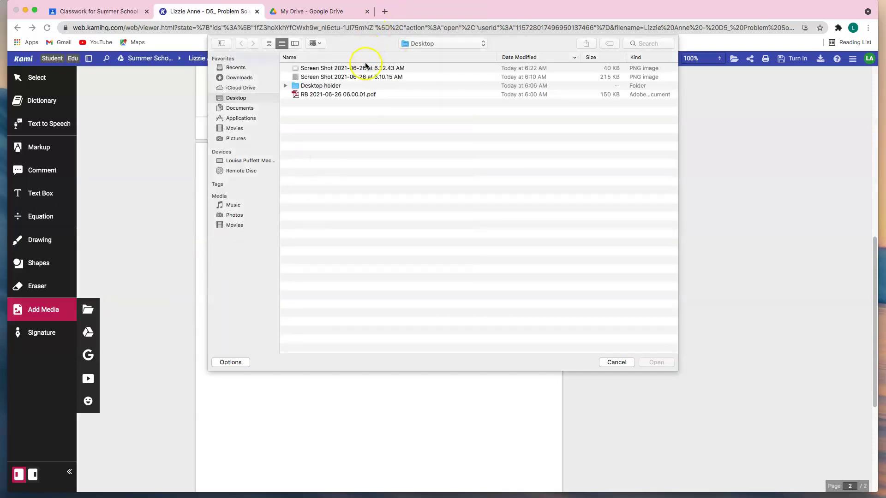
left_click(367, 68)
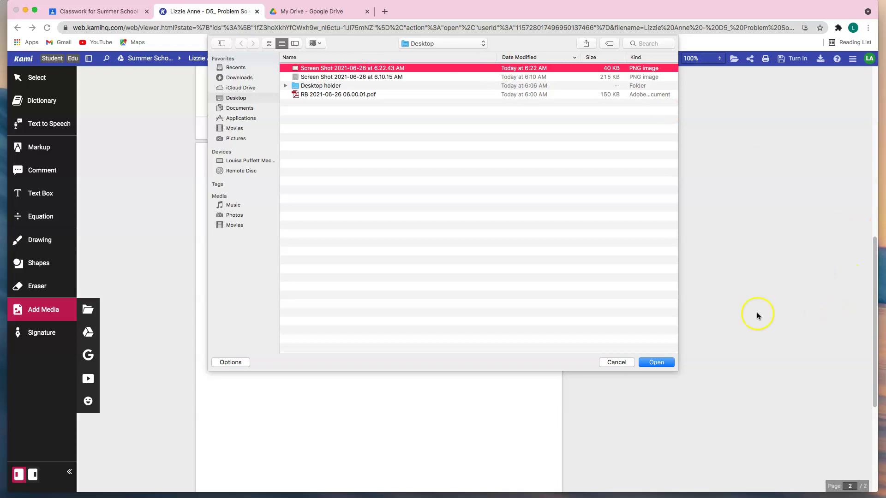
left_click(672, 364)
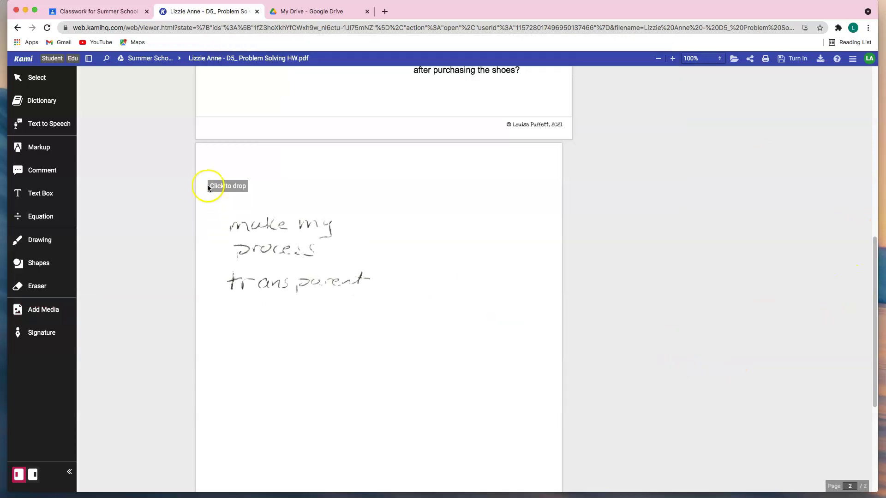
left_click(210, 150)
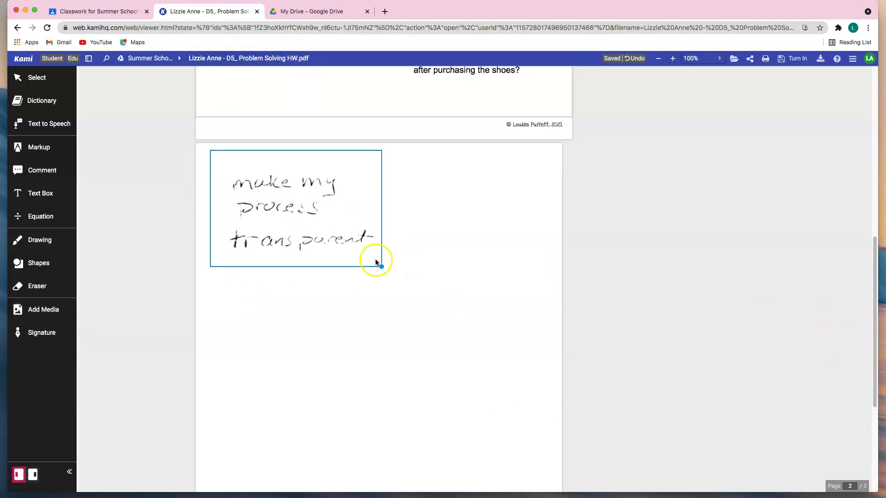
left_click_drag(381, 266, 496, 458)
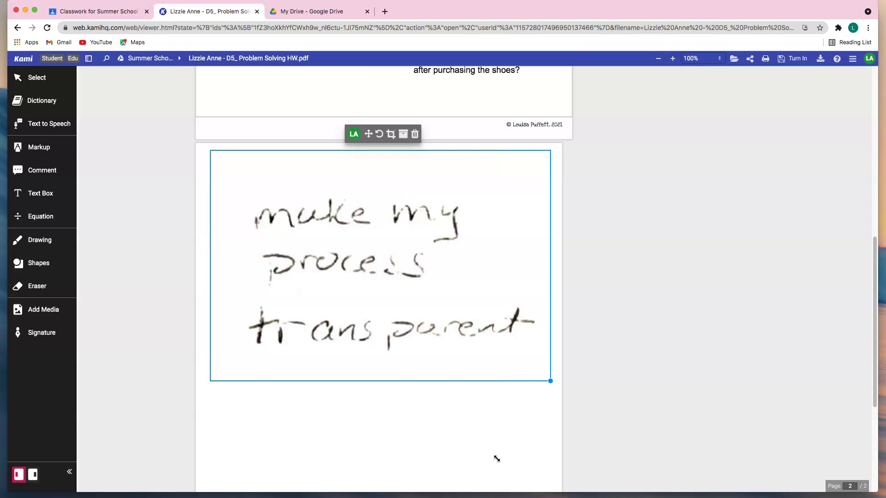
left_click(362, 443)
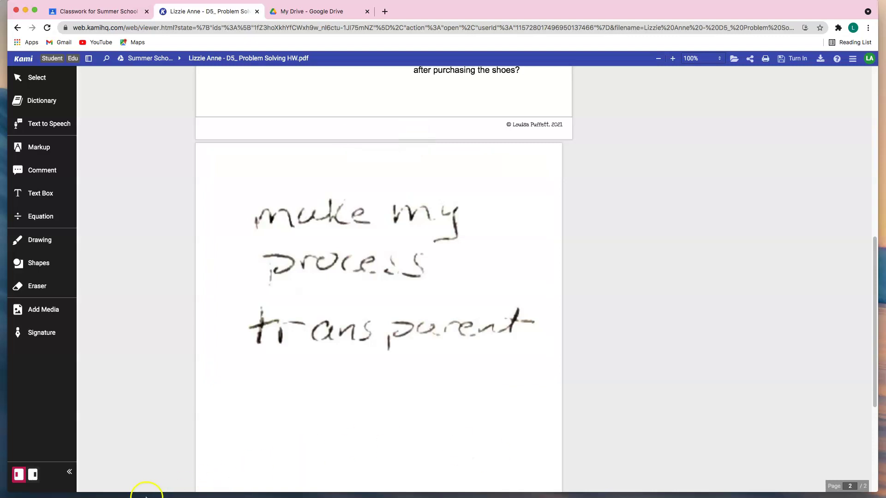